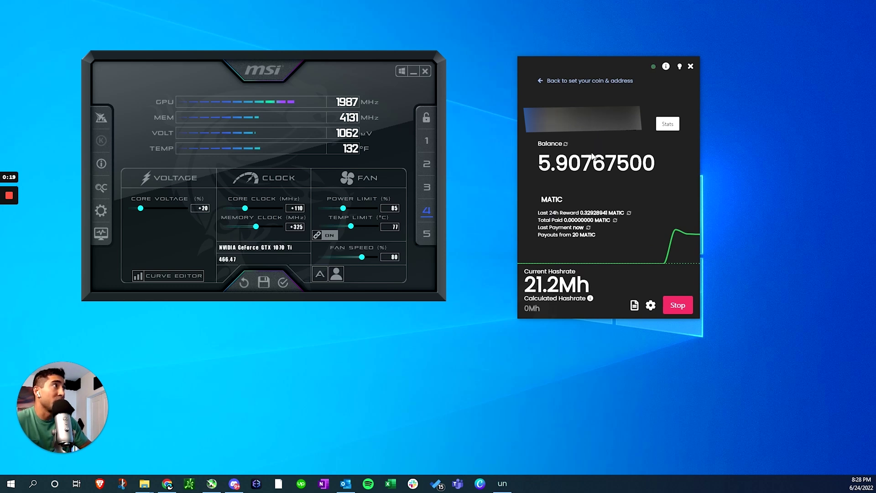
# Refresh the miner's reward stats, go back to hardware selection, and close the miner window
pyautogui.click(629, 214)
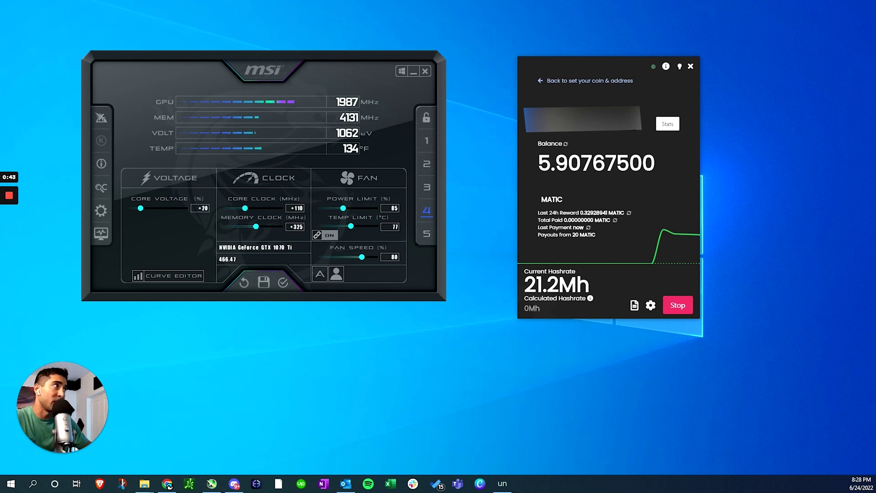
pyautogui.click(561, 82)
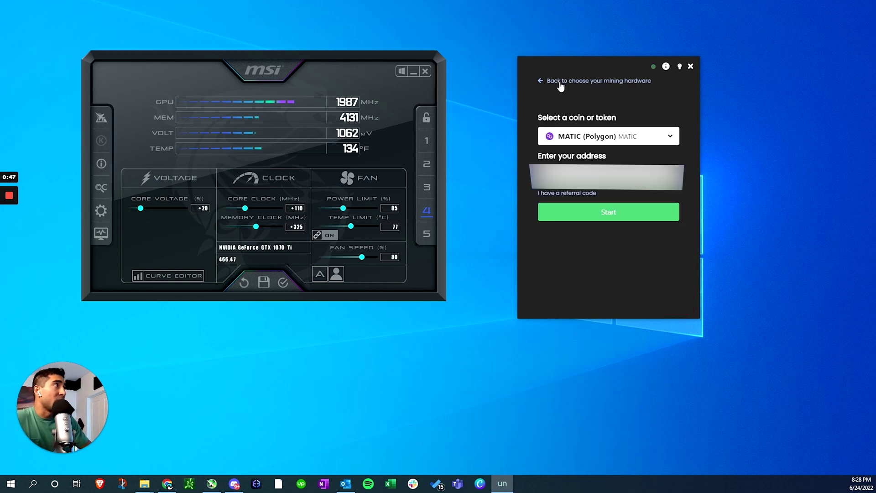
pyautogui.click(691, 66)
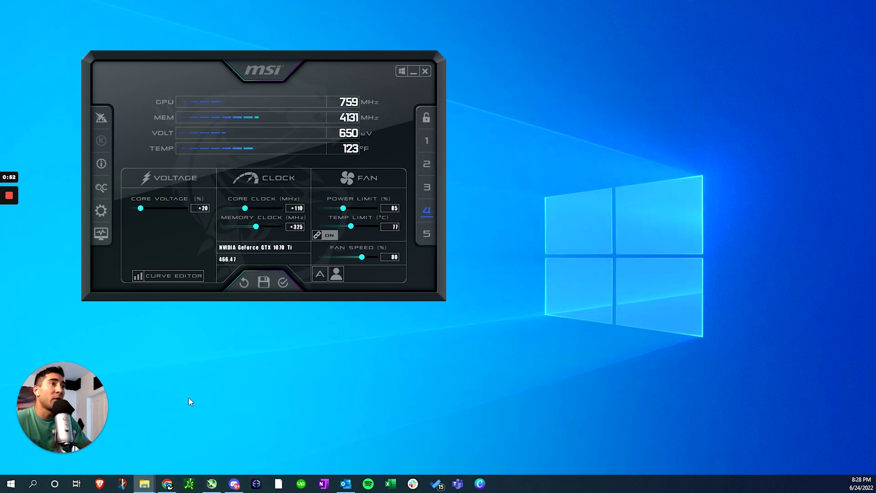
# Bring up Chrome's MATIC start page and toggle the site between light and dark mode
pyautogui.click(167, 484)
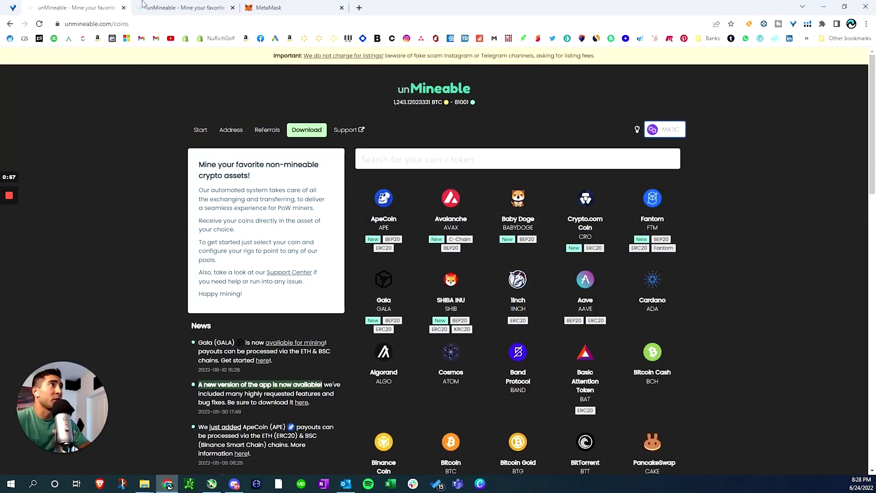
pyautogui.click(197, 131)
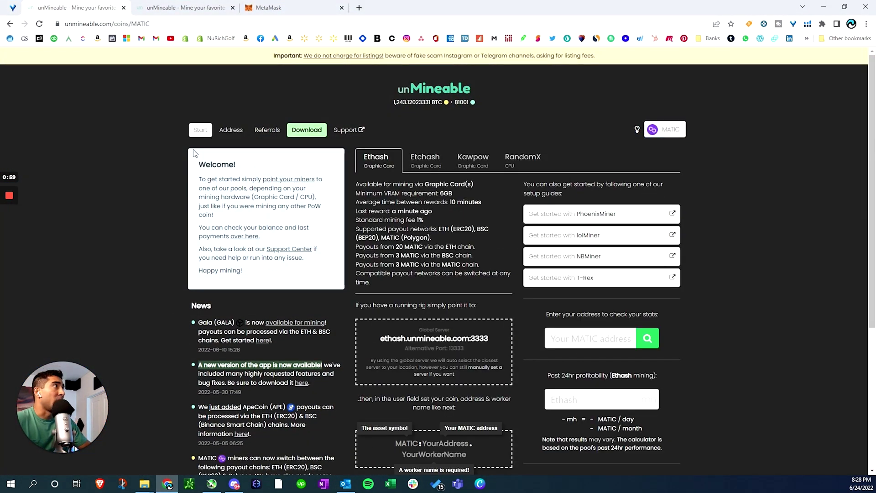
pyautogui.click(637, 129)
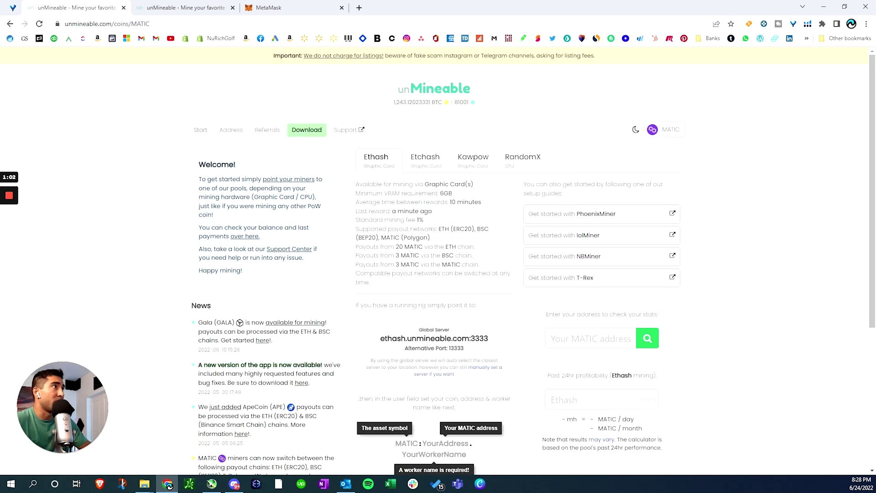
pyautogui.click(635, 130)
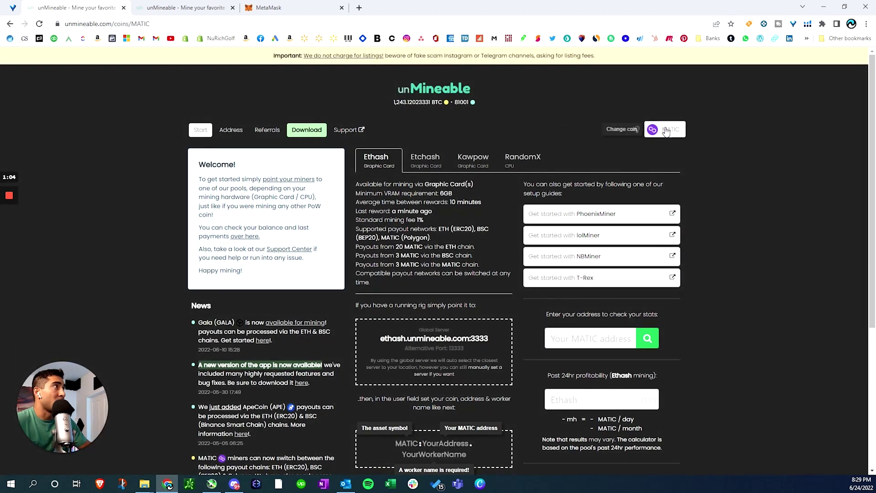
# Switch between the two unMineable tabs and open the list of all minable coins
pyautogui.click(197, 6)
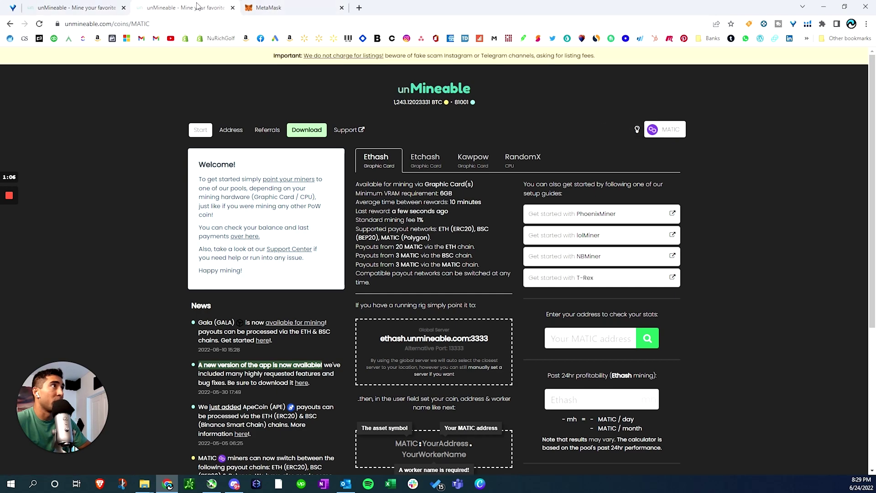
pyautogui.click(75, 7)
pyautogui.click(664, 129)
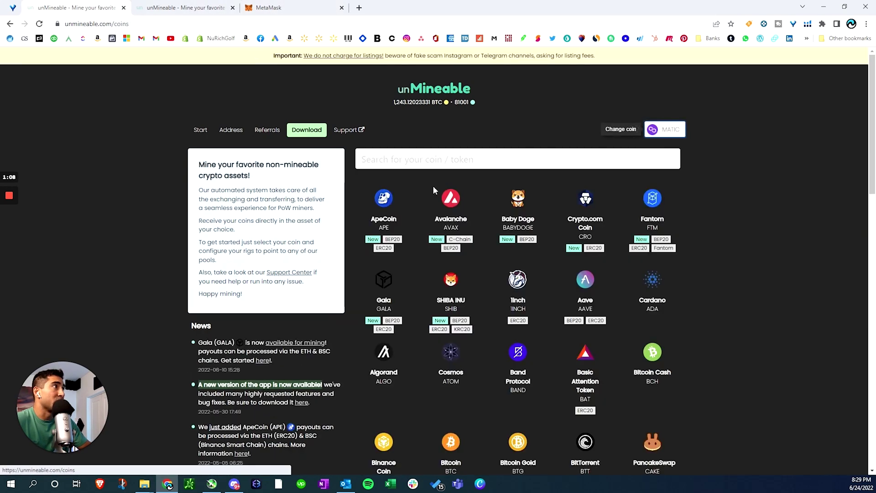
pyautogui.scroll(-5, 538, 250)
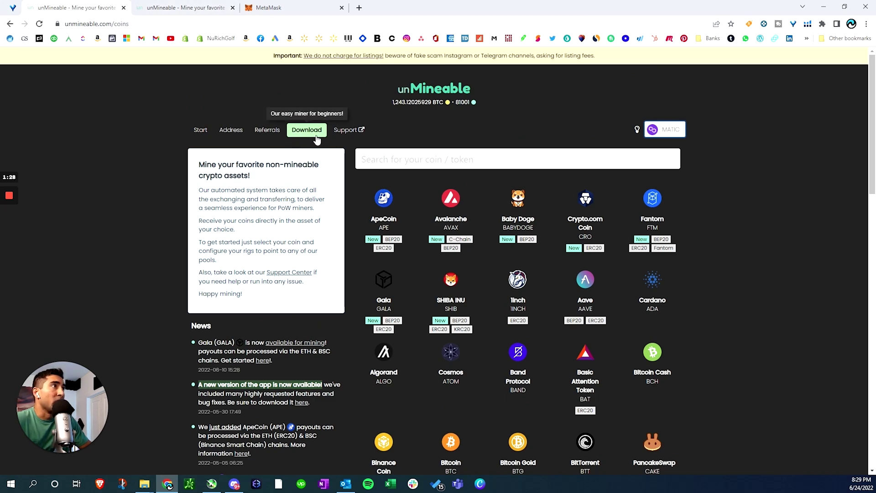
# On the miner download page, start the Miner 1.2.2 beta zip downloads (MFI and Base Version)
pyautogui.click(307, 131)
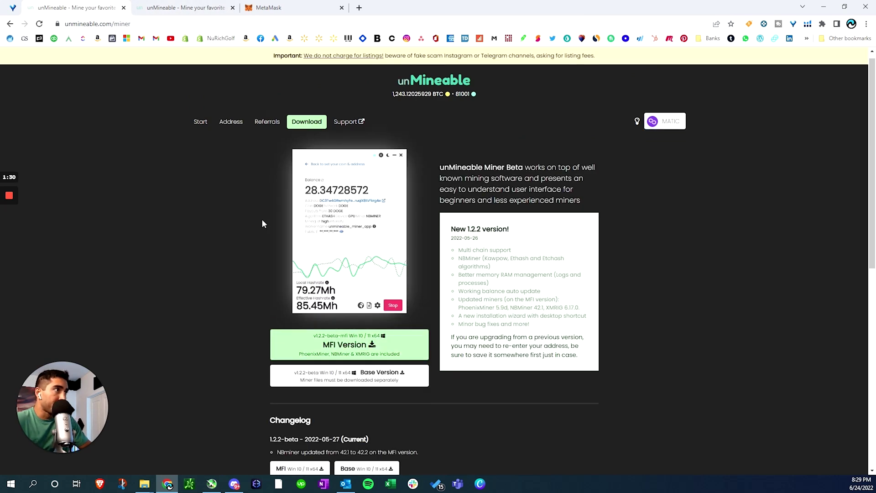
pyautogui.scroll(-4, 247, 219)
pyautogui.scroll(2, 237, 223)
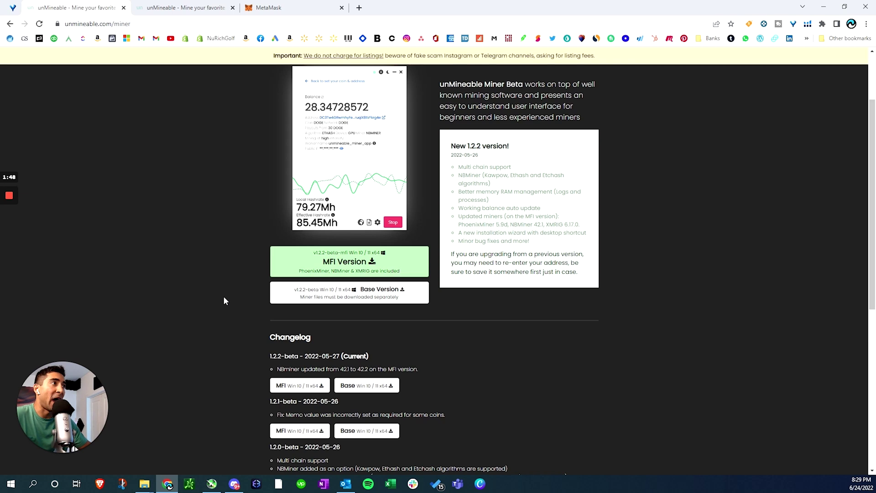
pyautogui.click(336, 271)
pyautogui.click(331, 292)
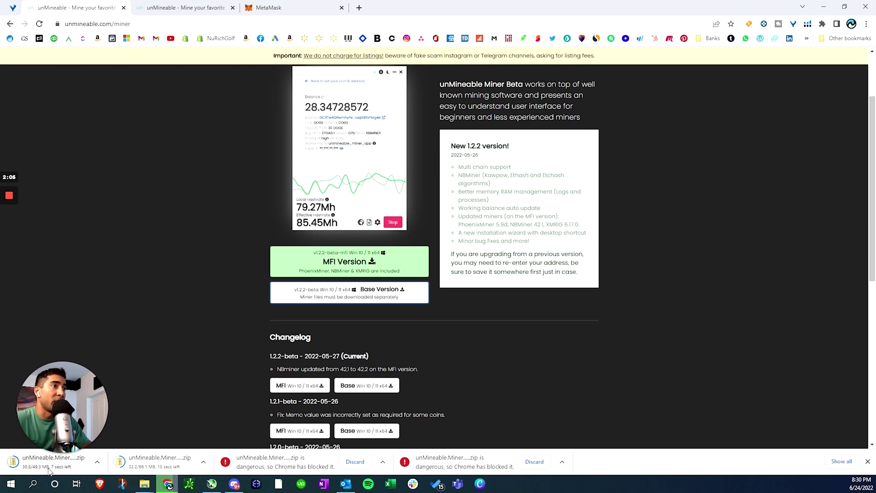
pyautogui.scroll(2, 241, 342)
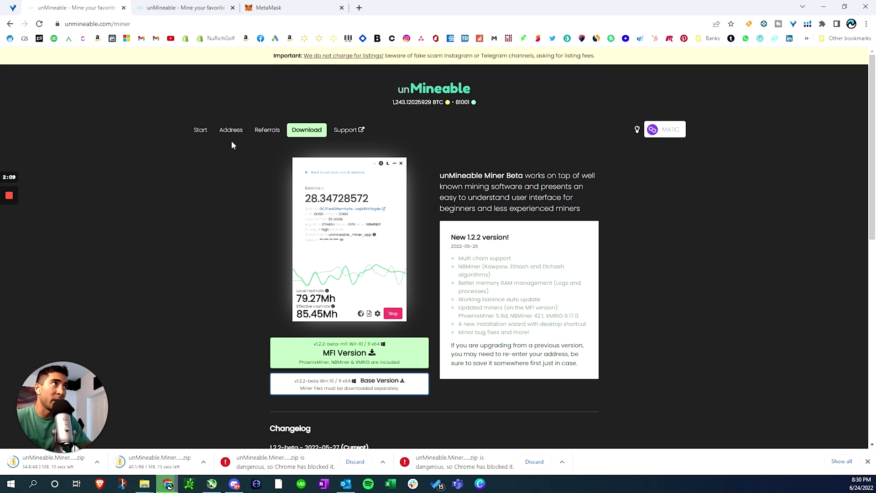
# Copy referral code x14a-orr1 from the MATIC address page, then switch to Discord
pyautogui.click(258, 131)
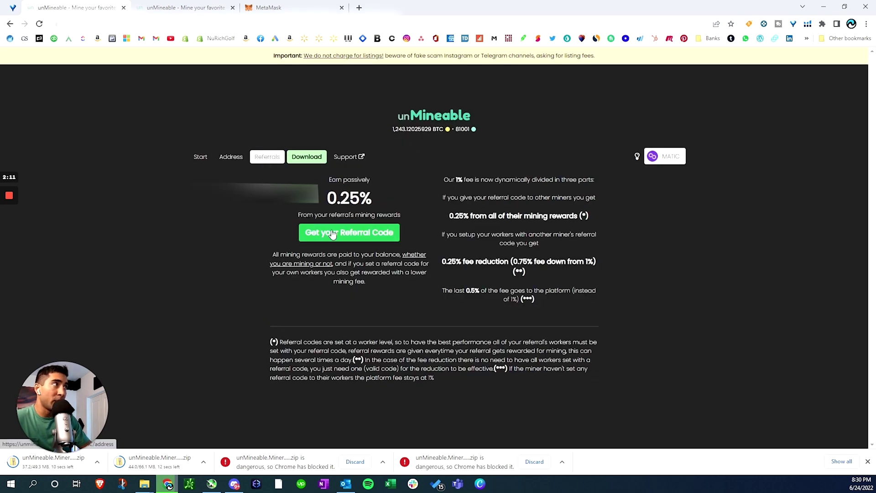
pyautogui.click(332, 231)
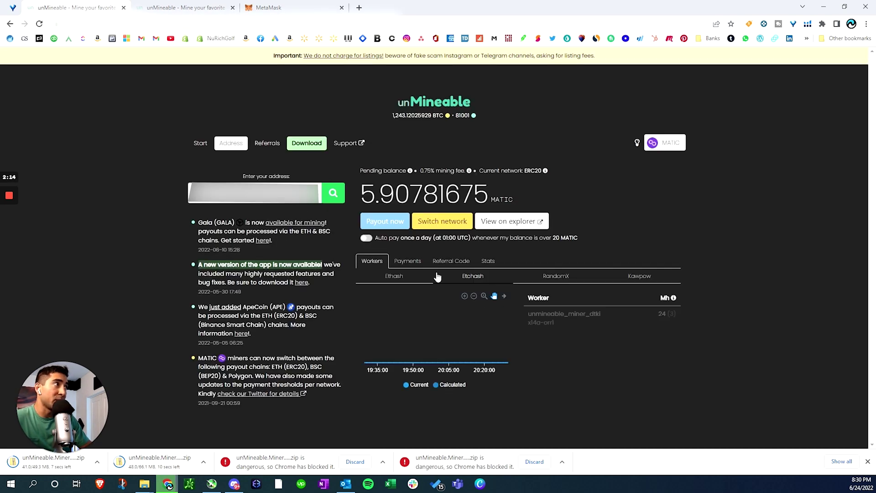
pyautogui.click(440, 264)
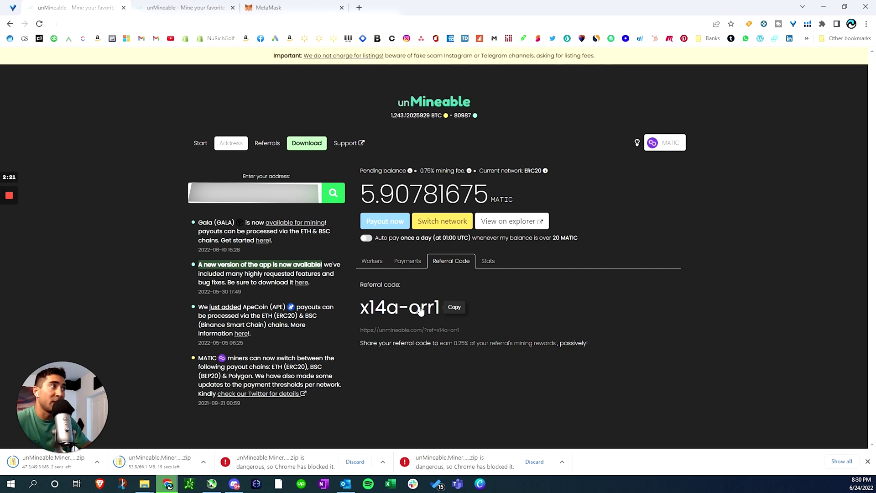
pyautogui.click(421, 310)
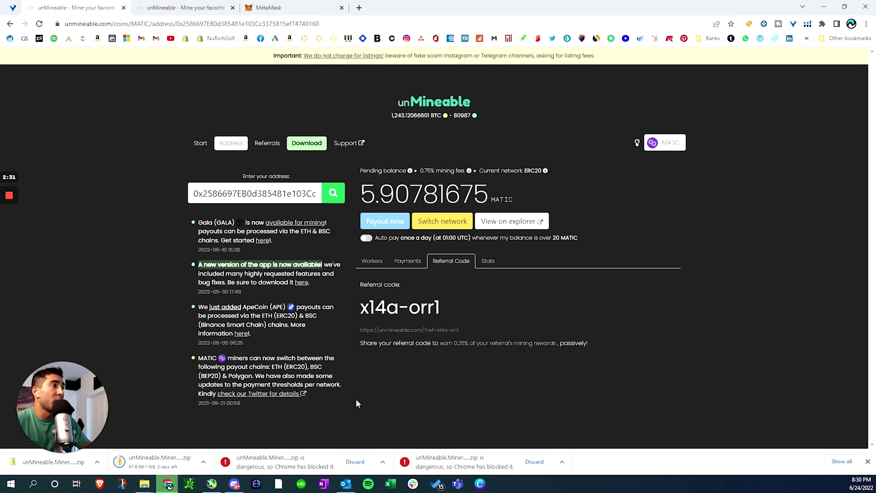
pyautogui.click(234, 484)
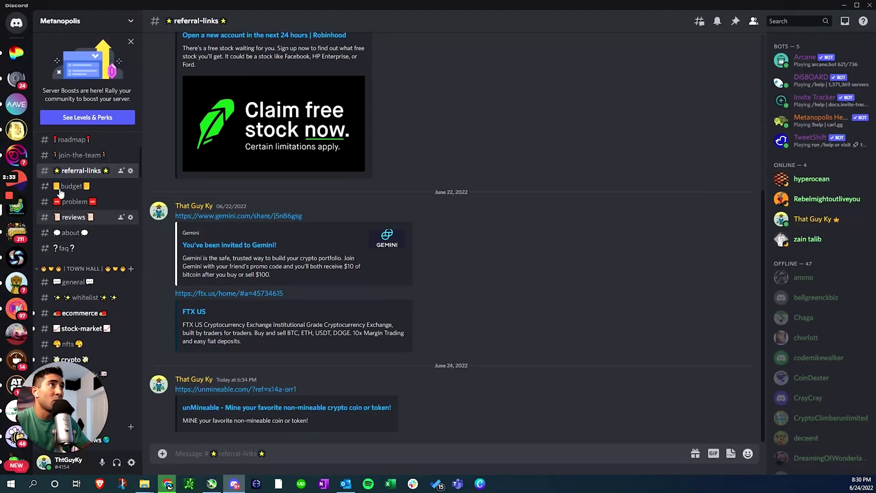
# Check Discord's #whitelist and #referral-links channels, then minimize Discord
pyautogui.click(90, 303)
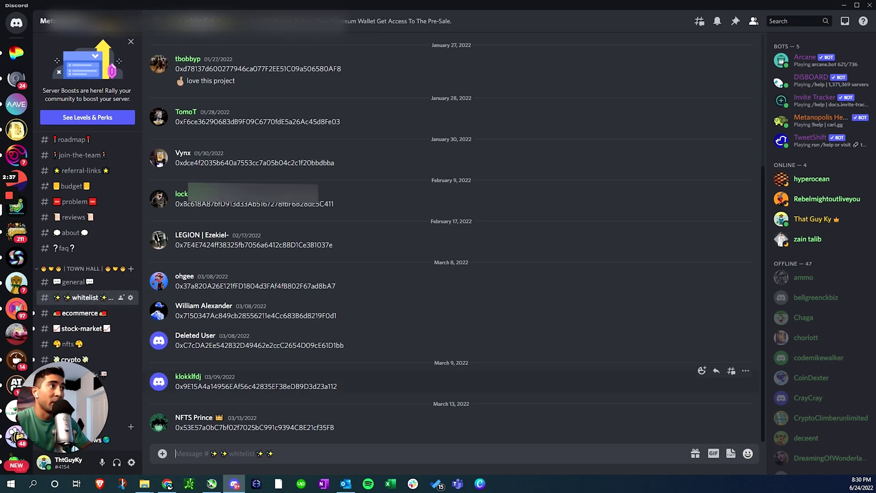
pyautogui.click(80, 170)
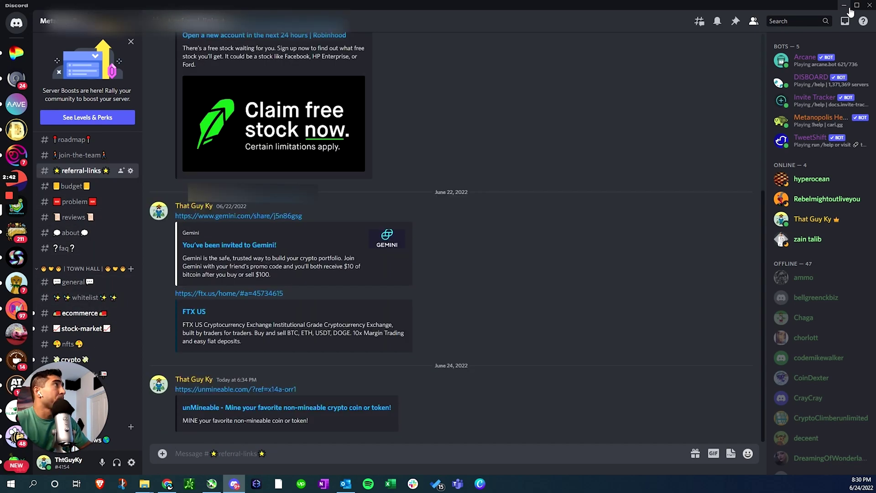
pyautogui.click(844, 5)
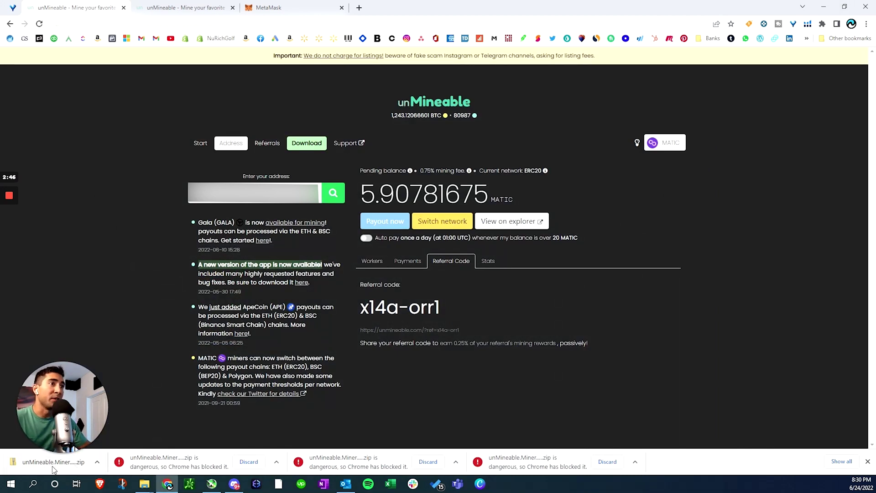
# Run the unMineable Miner 1.2.2-beta installer from Explorer, allowing it past SmartScreen
pyautogui.click(75, 449)
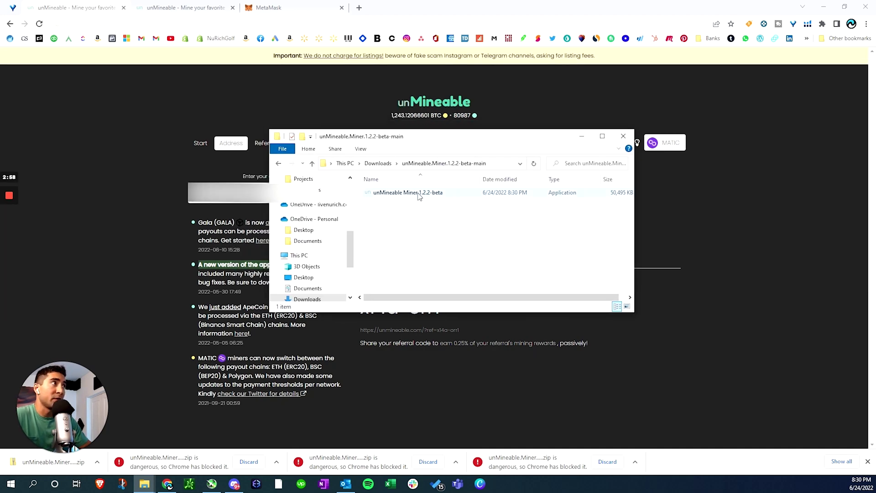
pyautogui.doubleClick(431, 192)
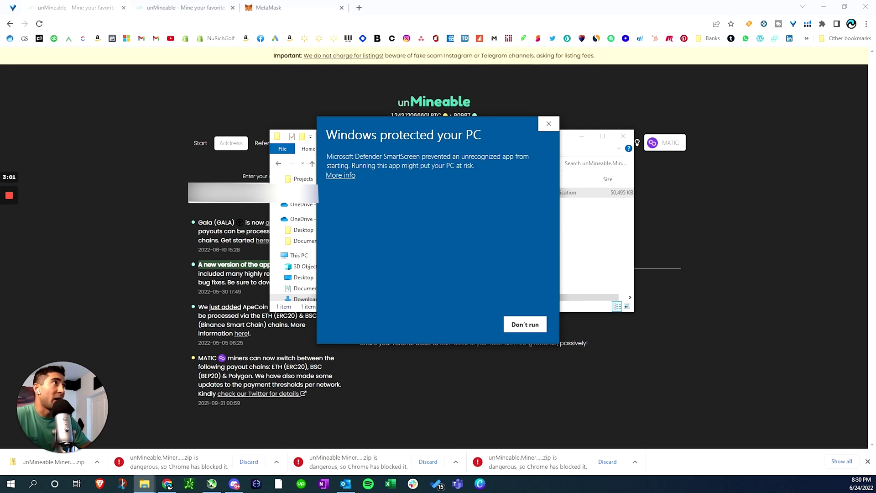
pyautogui.click(342, 176)
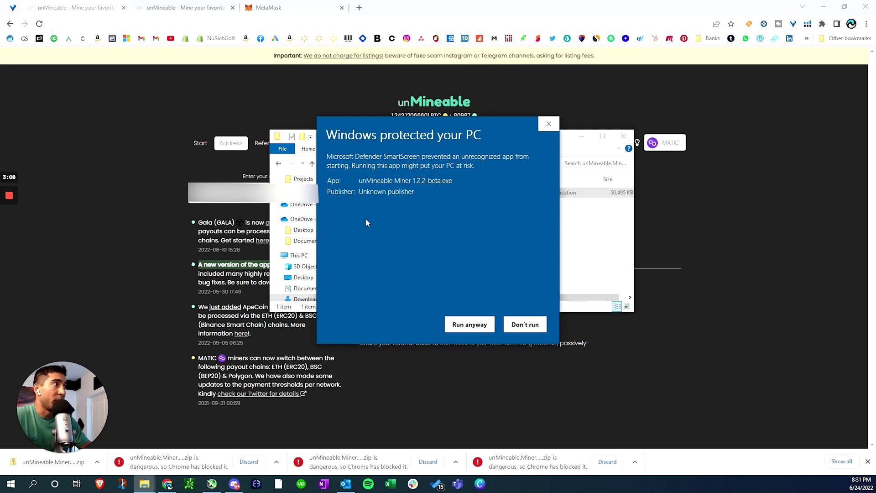
pyautogui.click(456, 325)
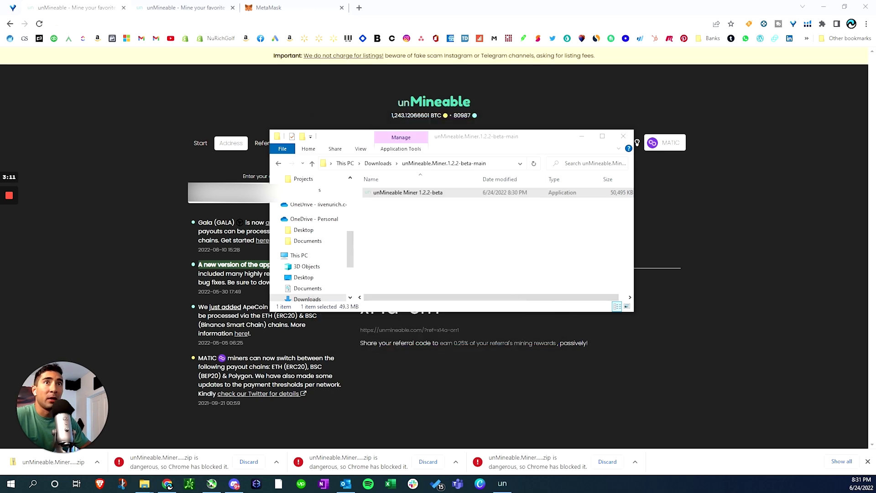
pyautogui.click(505, 325)
# Complete the installation, launch the miner, and move past its welcome screen
pyautogui.click(508, 327)
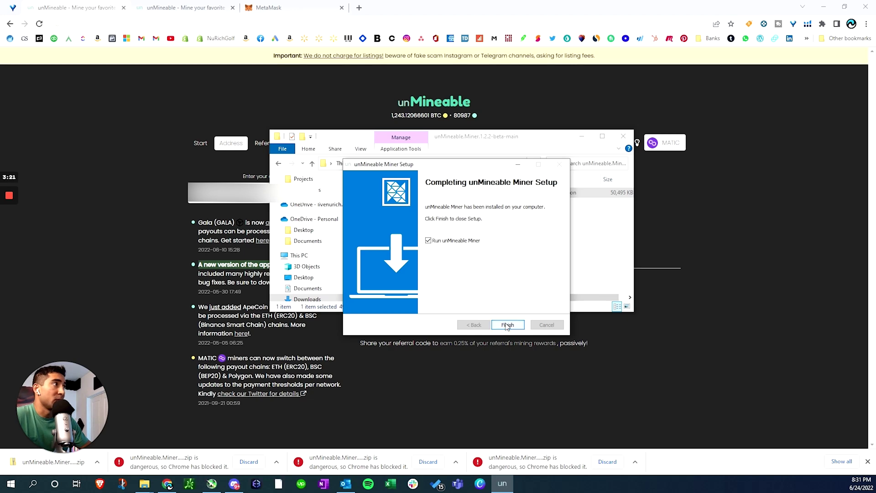
pyautogui.click(508, 324)
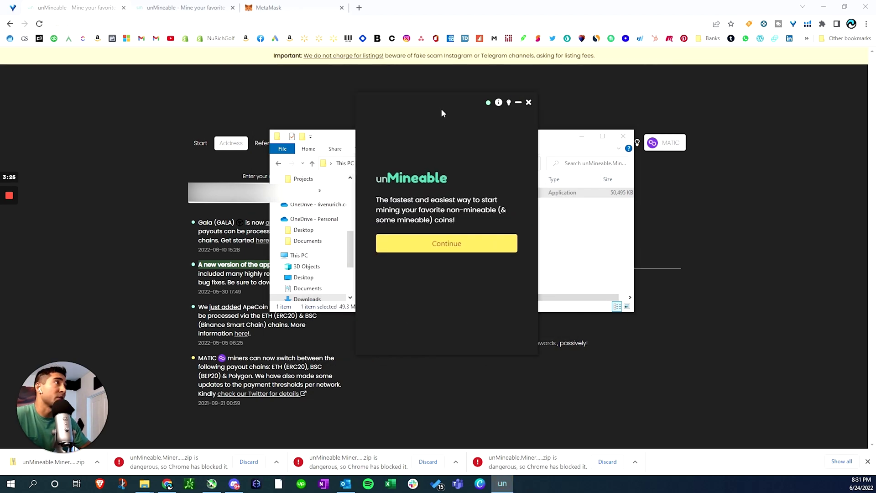
pyautogui.click(458, 245)
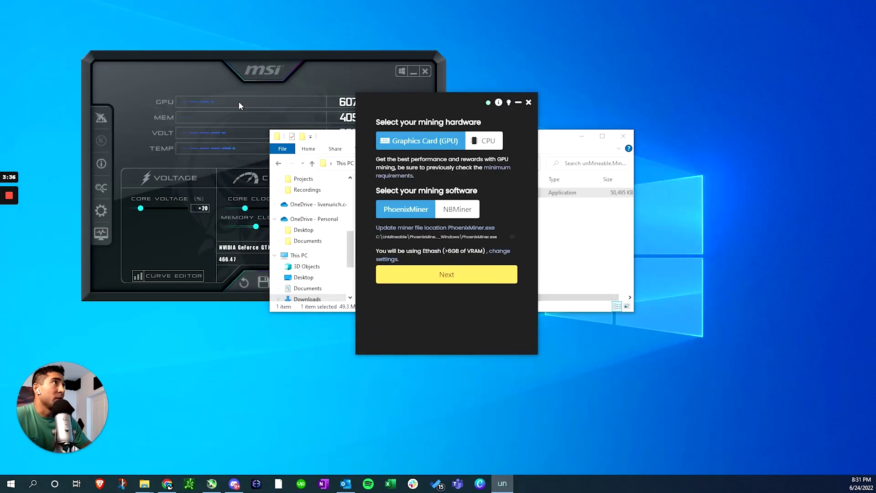
# Choose Graphics Card with PhoenixMiner, select MATIC, and enter referral code x14a-orr1
pyautogui.click(253, 64)
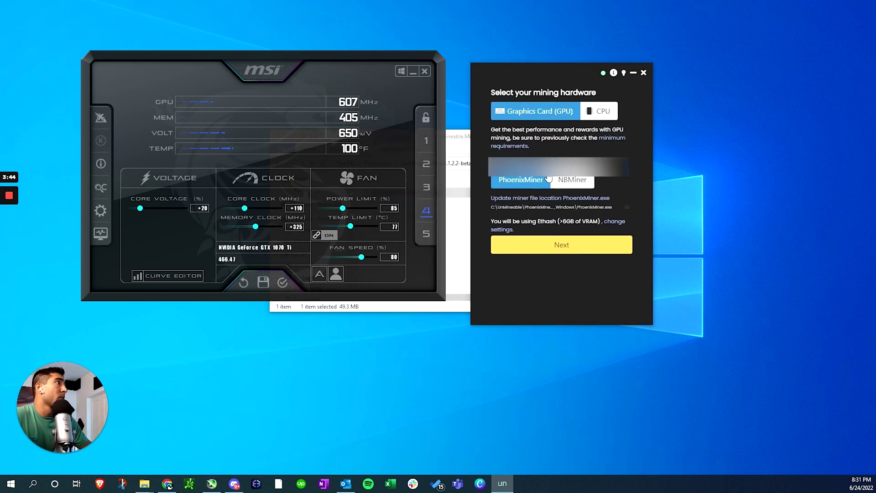
pyautogui.click(542, 249)
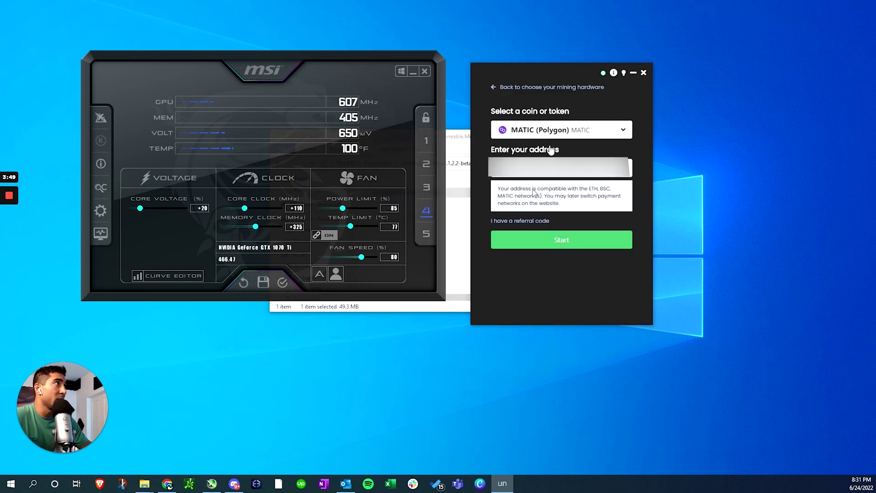
pyautogui.click(507, 222)
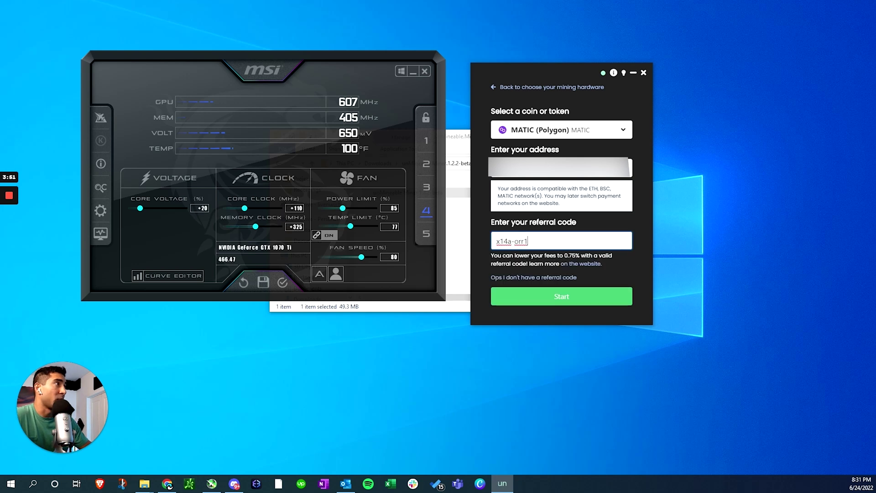
pyautogui.moveTo(528, 241); pyautogui.dragTo(475, 239)
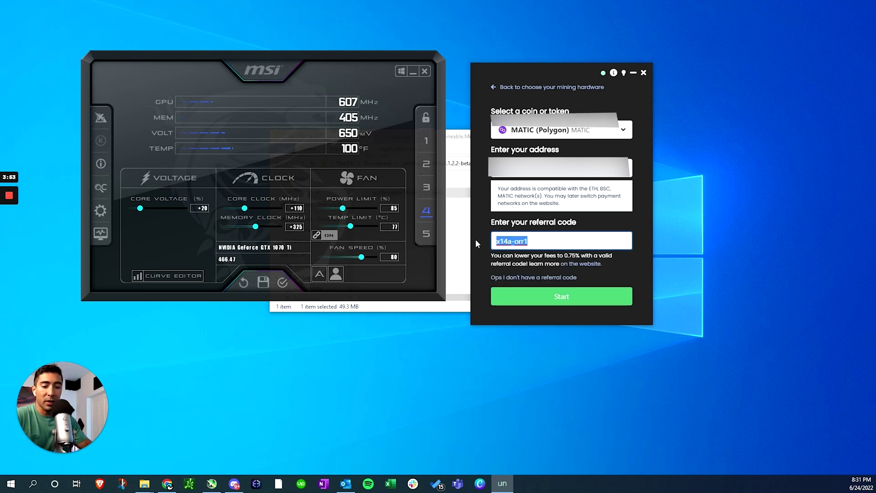
pyautogui.click(475, 239)
# Start GPU mining of MATIC and wait for the hashrate graph to appear
pyautogui.click(547, 297)
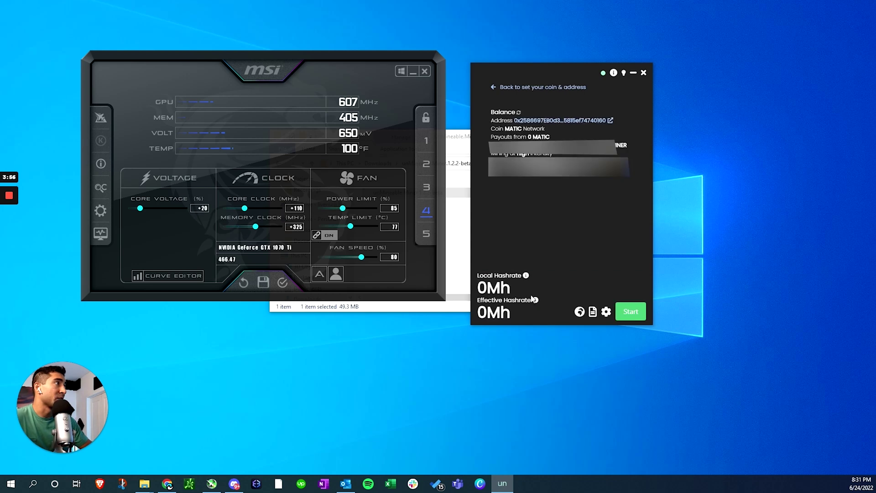